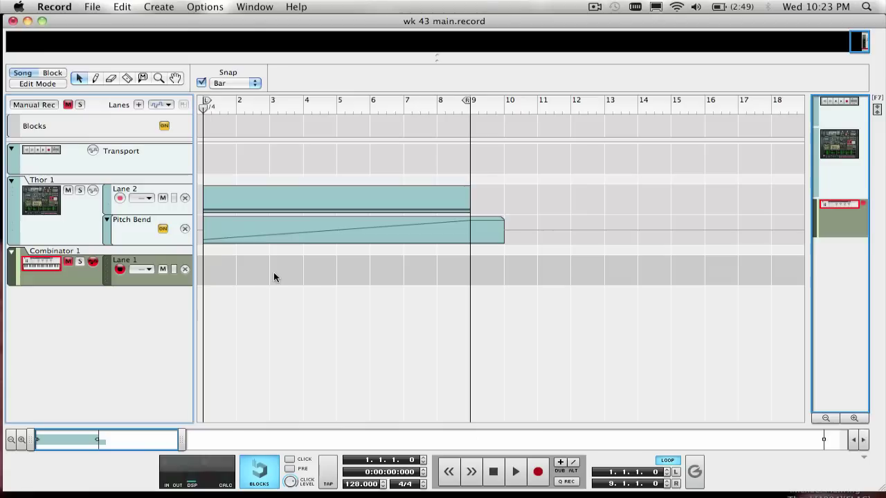
- Play the loop, unmute the Combinator 1 track, and stop playback
key(space)
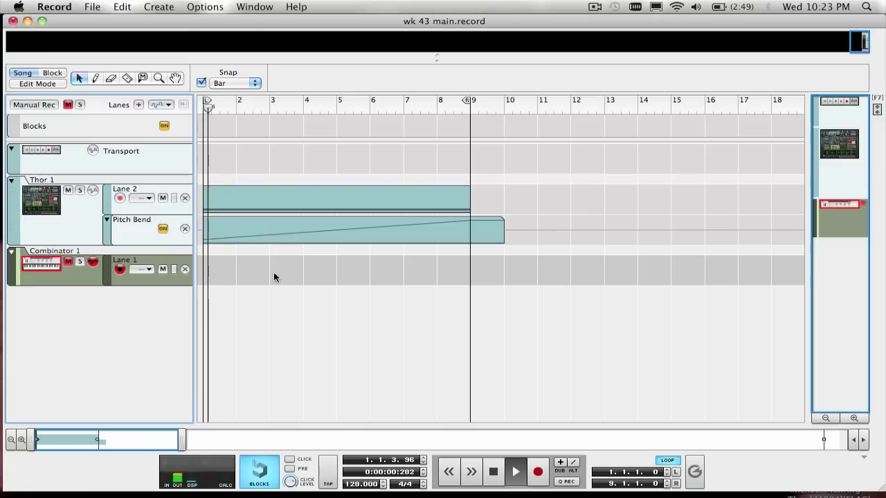
click(68, 262)
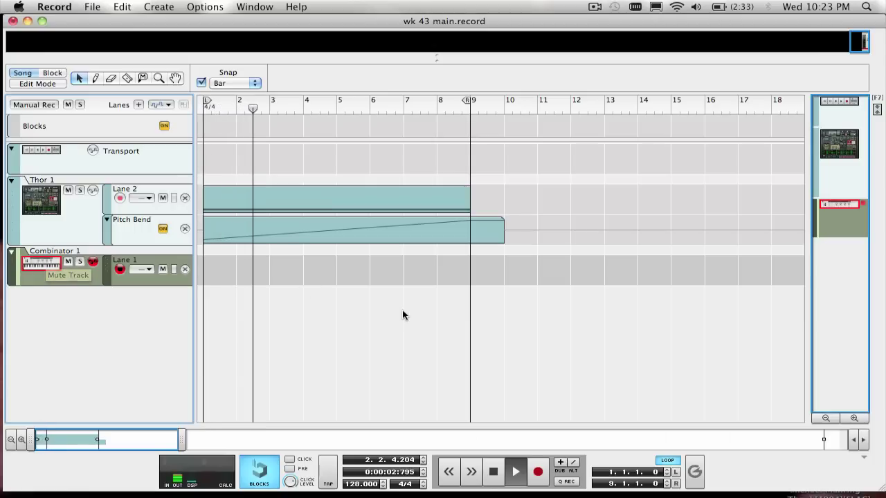
key(space)
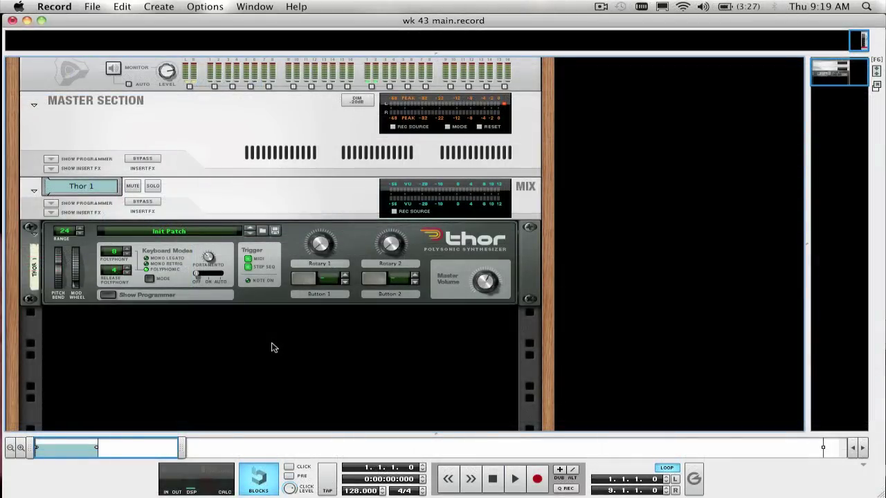
- Add an MClass Compressor from the device list directly beneath the Thor synthesizer
key(F8)
click(641, 33)
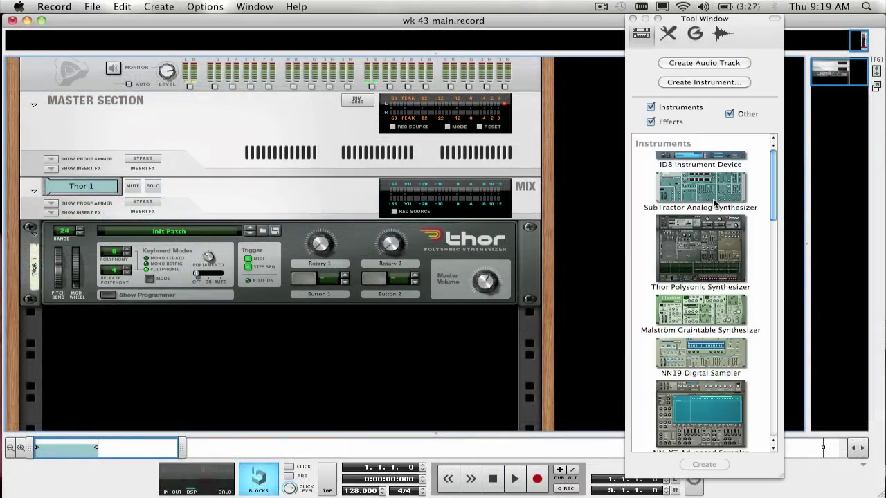
scroll(714, 202, down, 15)
scroll(702, 221, up, 5)
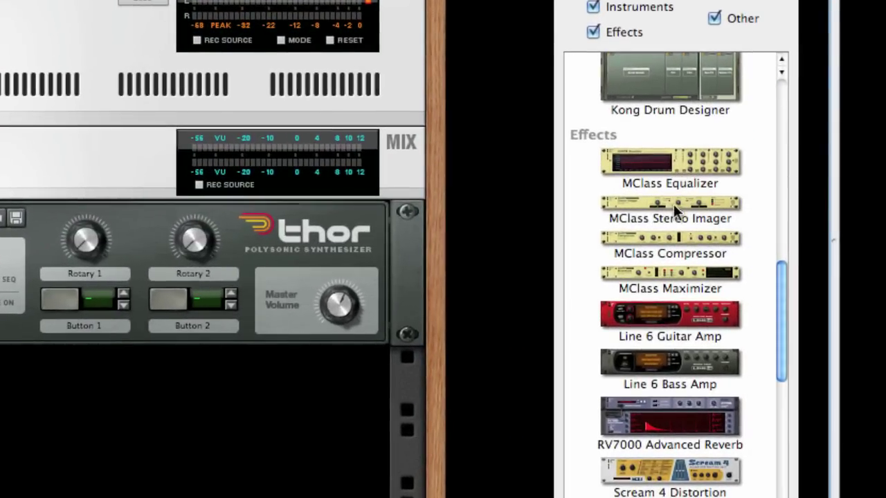
double_click(673, 235)
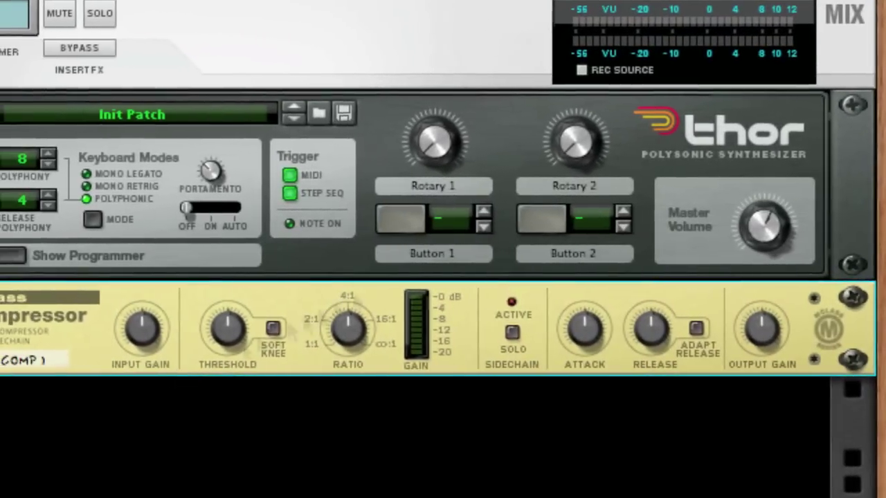
- Inspect the compressor's front controls and its rear audio and sidechain input connections
key(Tab)
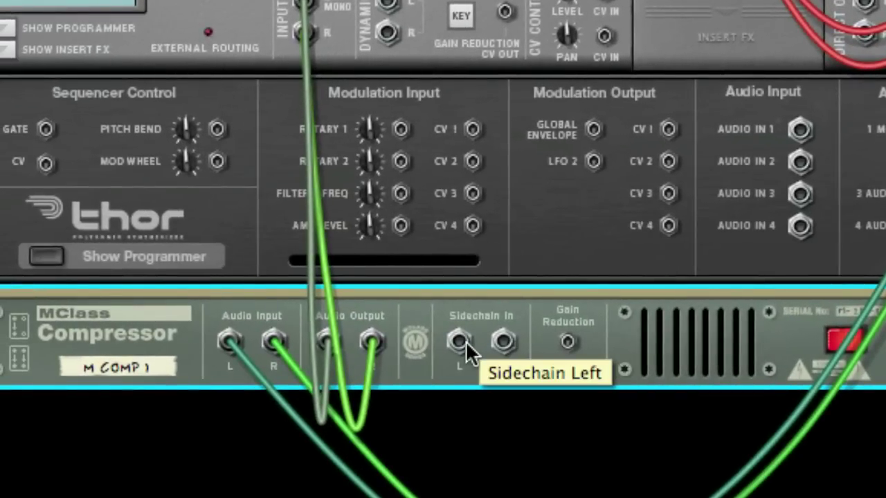
key(Tab)
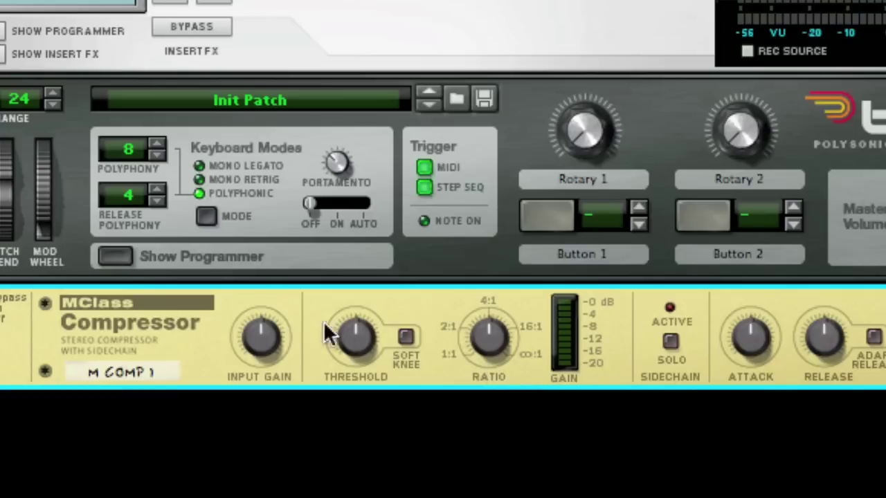
mouse_move(280, 337)
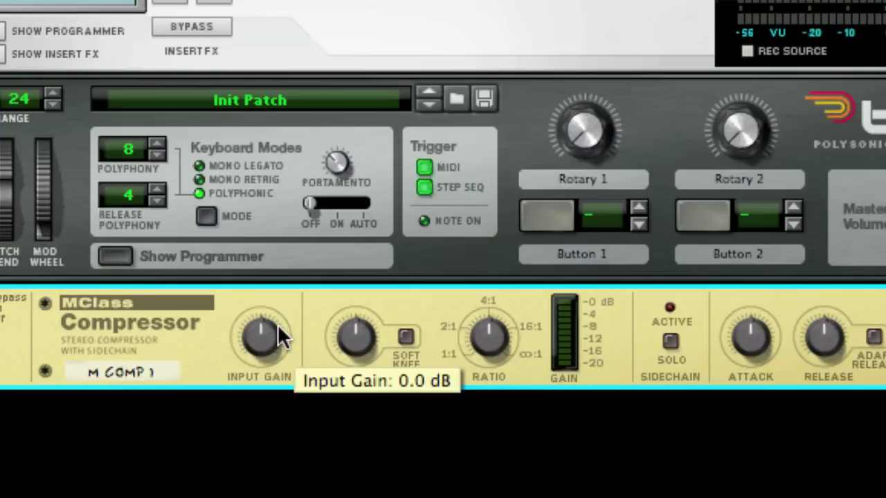
key(Tab)
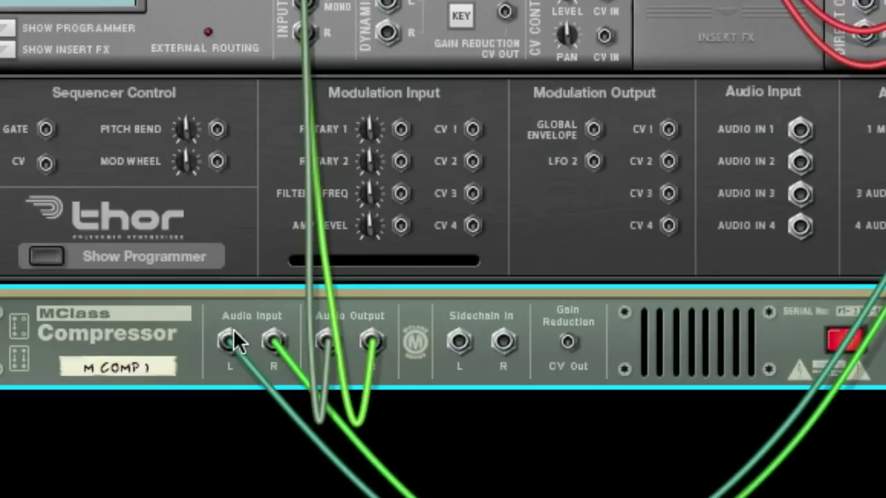
key(Tab)
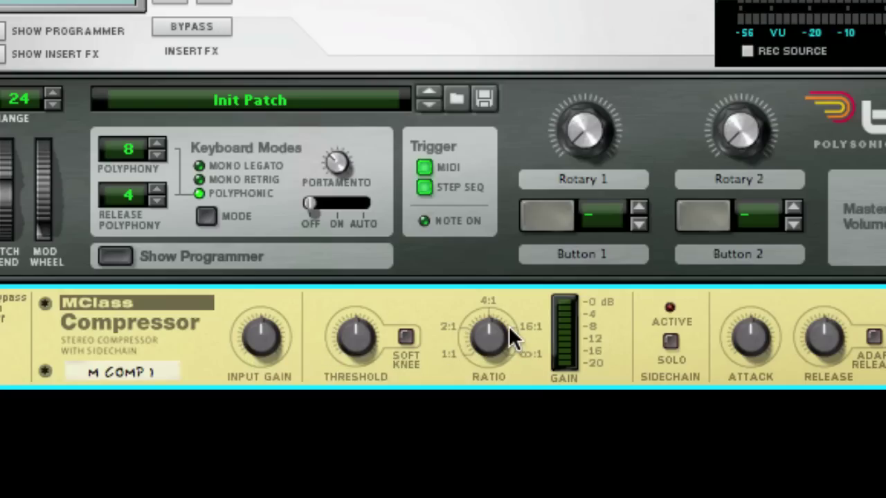
key(Tab)
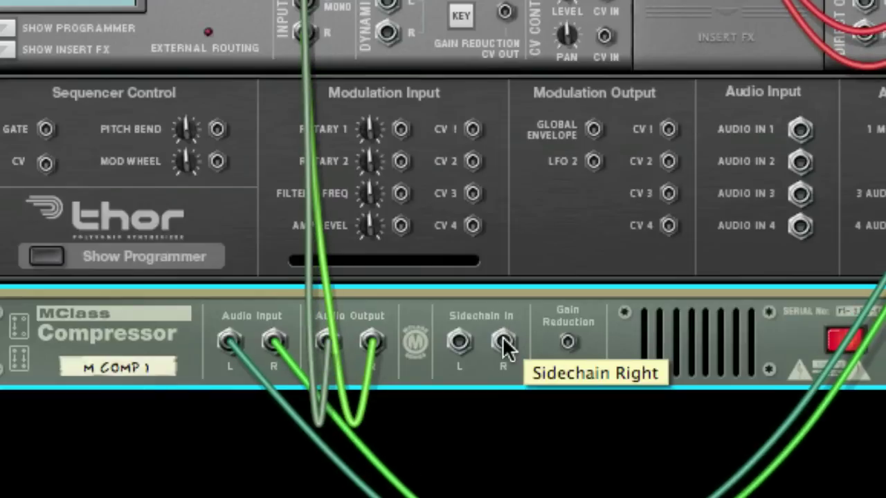
key(Tab)
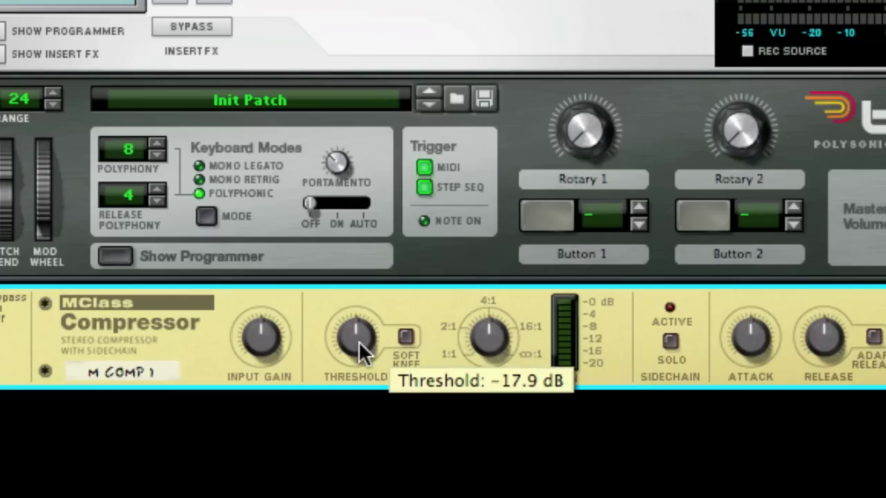
click(234, 477)
click(197, 216)
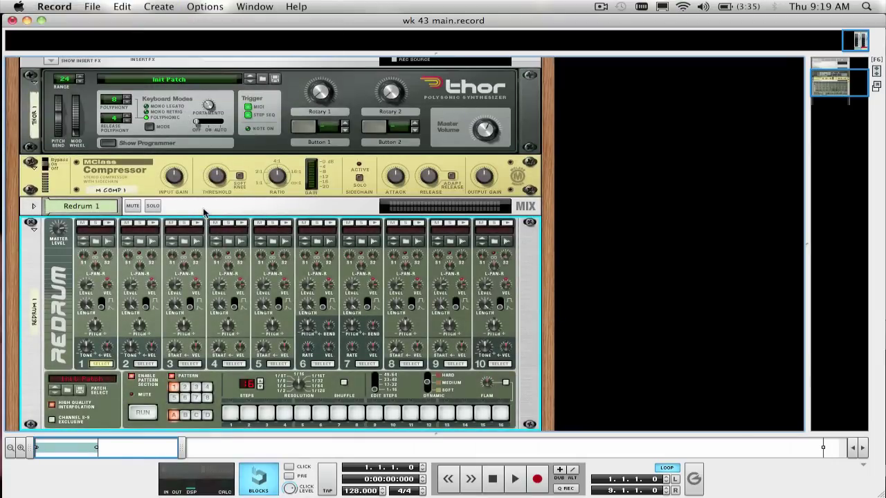
click(204, 213)
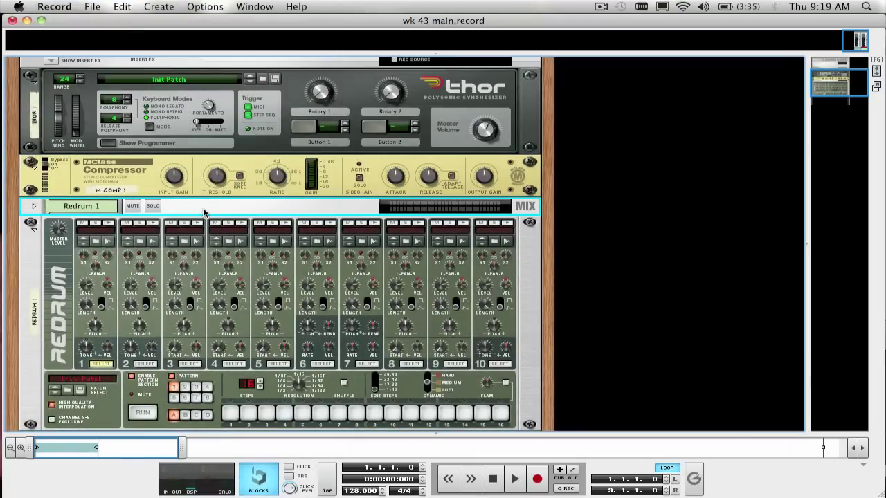
key(Delete)
click(545, 180)
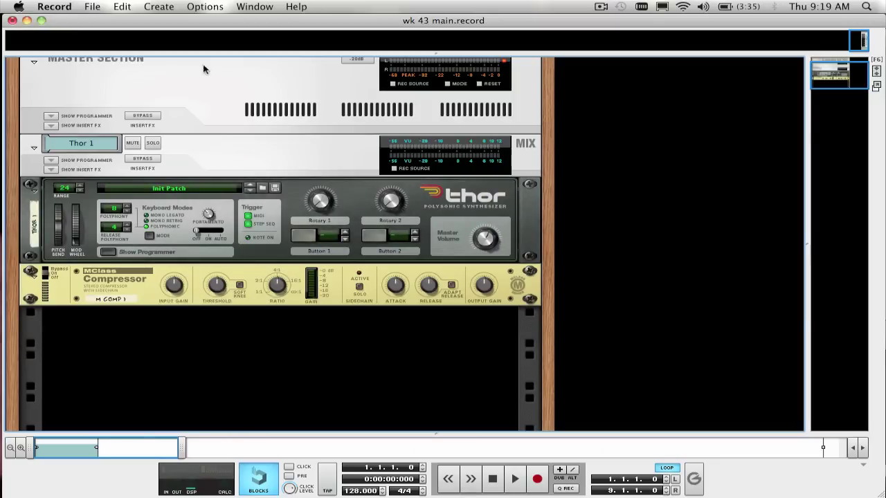
- Create a Redrum Drum Computer directly under the compressor, without a mix channel or automatic cable routing
click(159, 6)
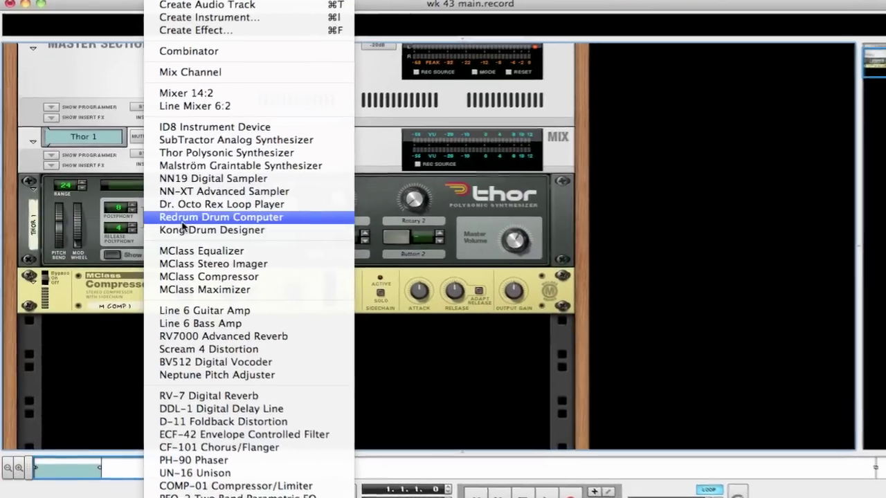
click(201, 214)
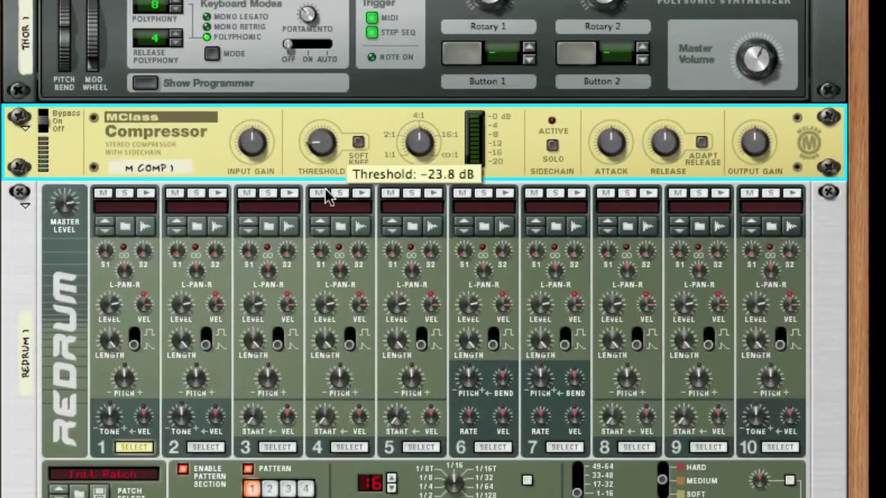
- Turn the compressor's threshold and attack down to minimum, and its ratio and release up to maximum
drag(328, 197, 328, 205)
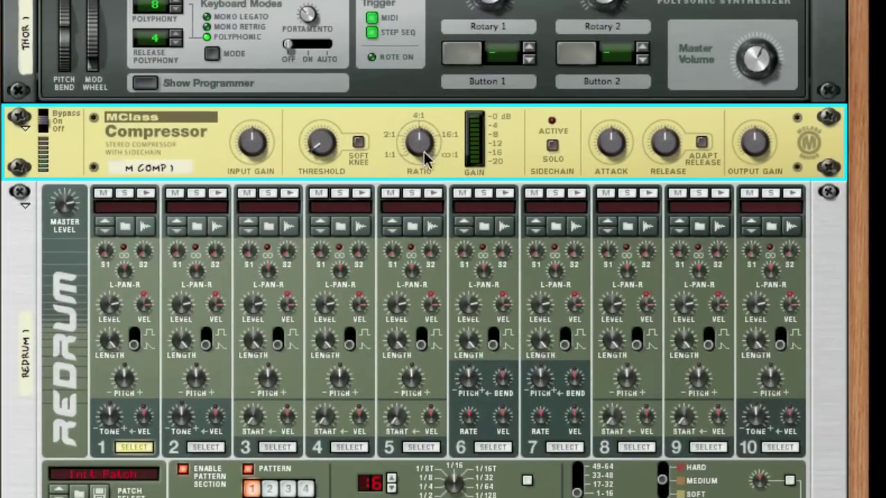
drag(423, 152, 426, 66)
drag(629, 151, 611, 249)
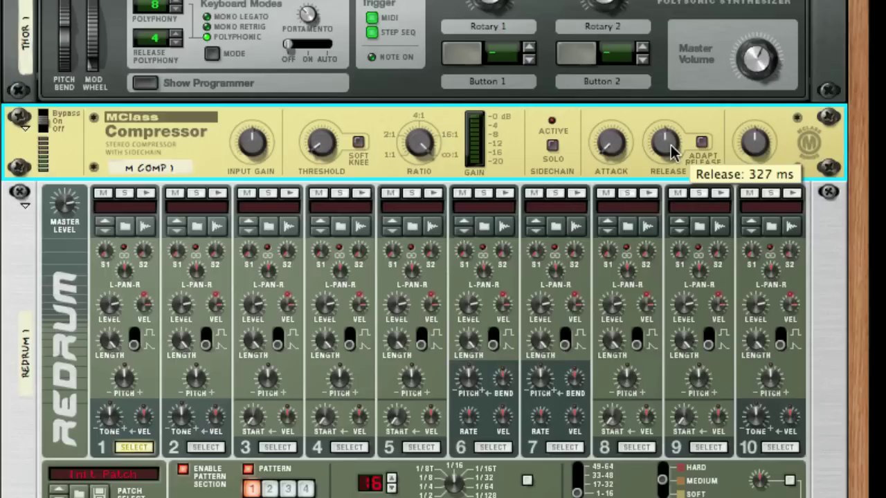
drag(671, 154, 678, 43)
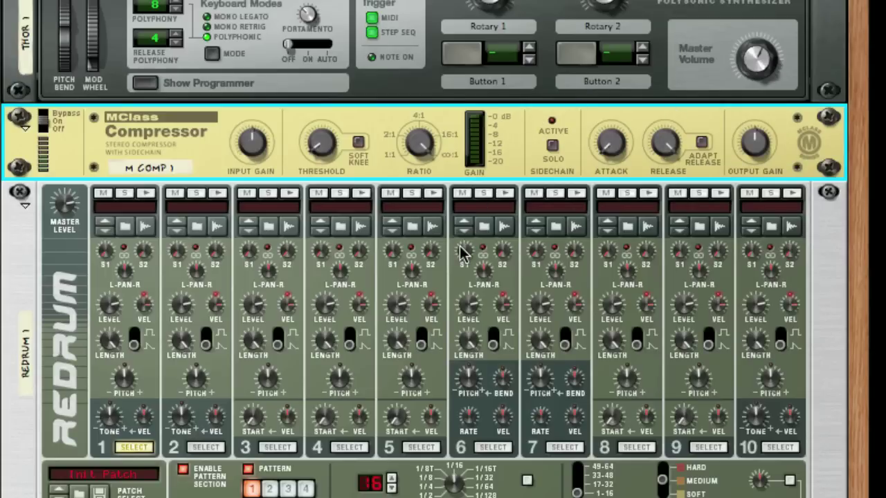
- Connect Redrum's stereo output to the compressor's sidechain input on the rear of the rack
key(Tab)
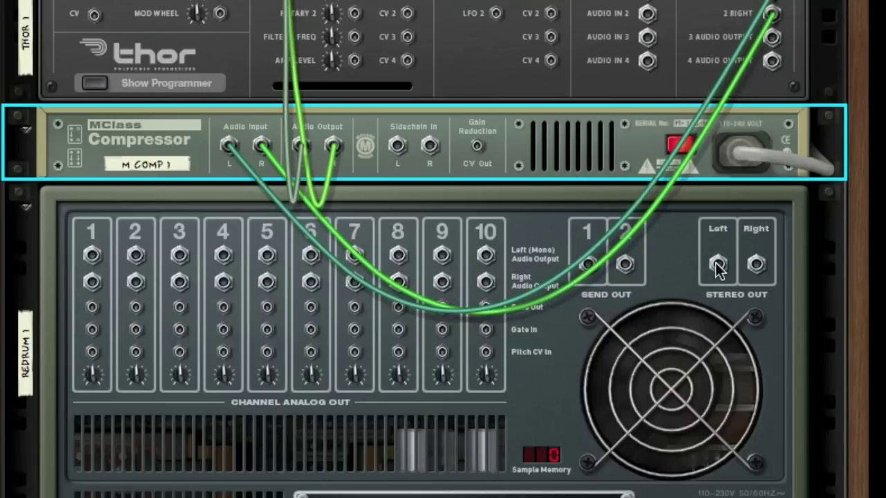
drag(718, 268, 397, 145)
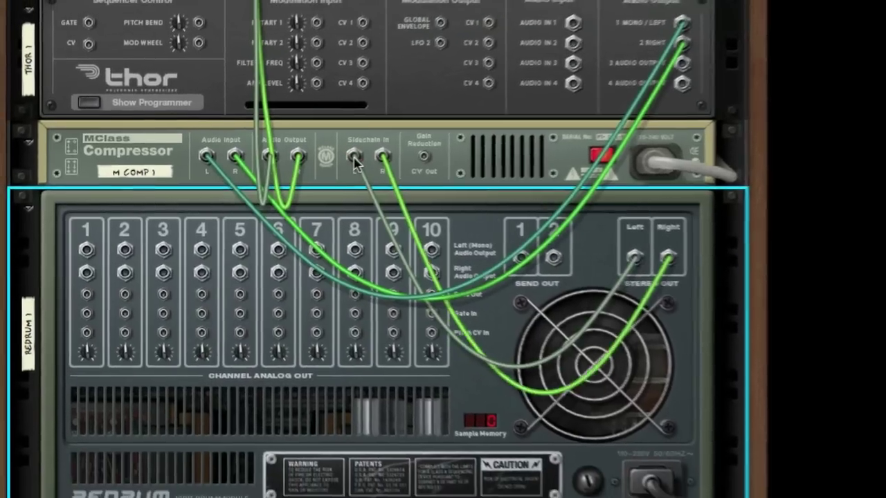
key(Tab)
- Audition samples in the Bass Drums folder and load Bd_404Loose_BL.wav into Redrum channel 1
click(97, 223)
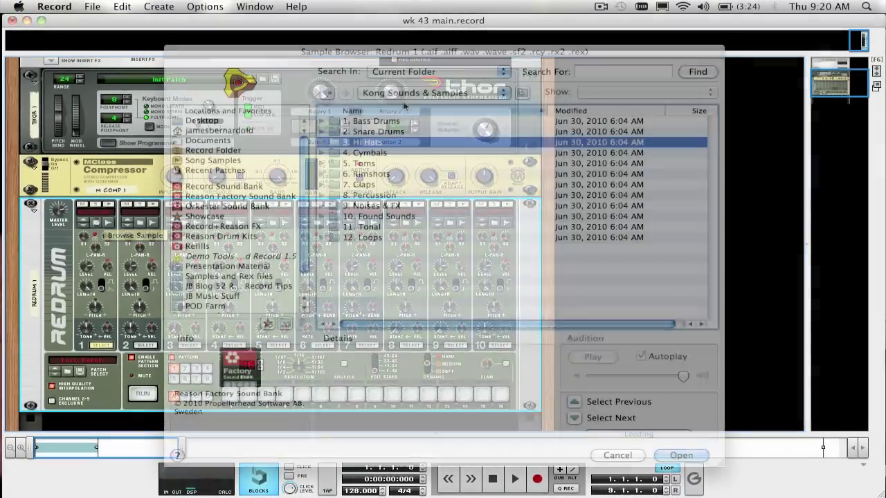
double_click(387, 121)
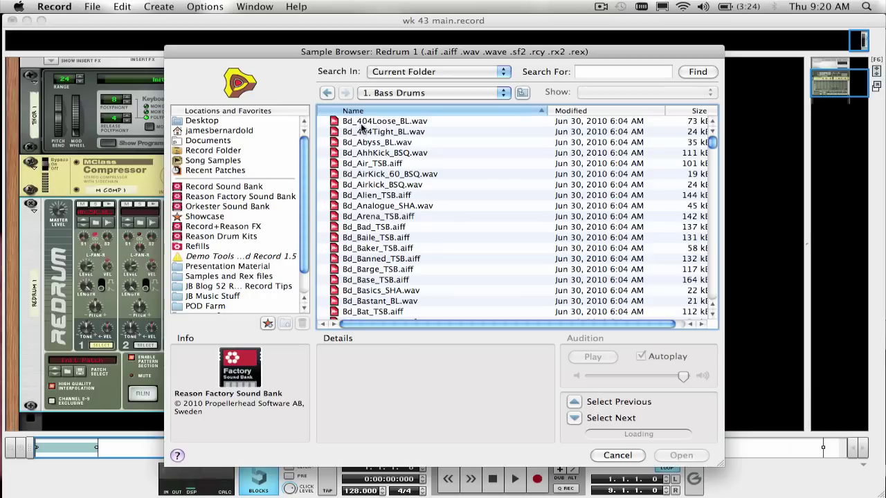
click(360, 123)
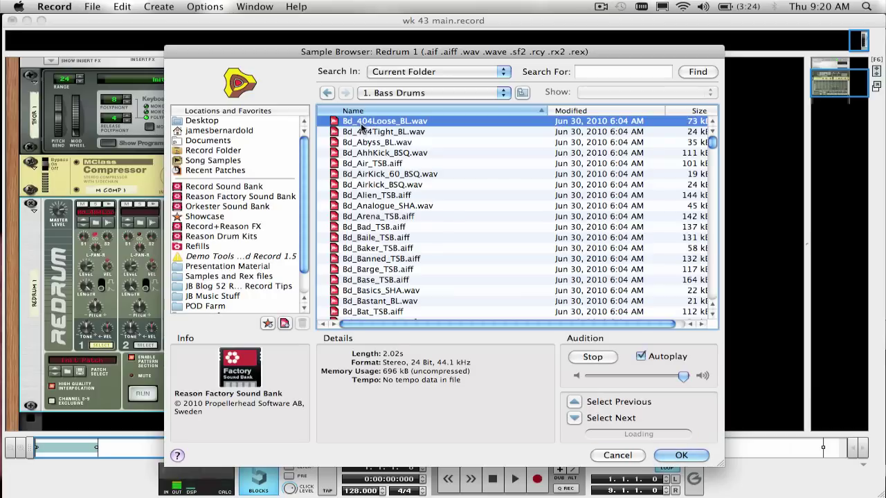
click(366, 134)
click(371, 154)
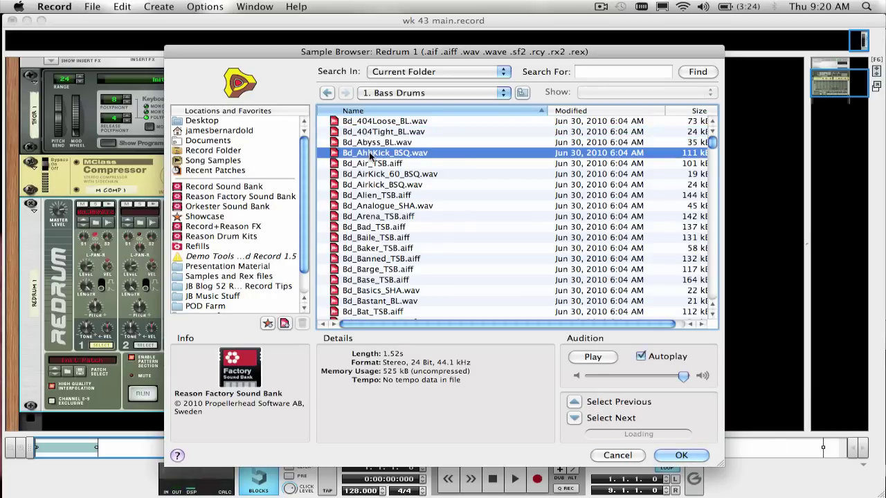
click(387, 131)
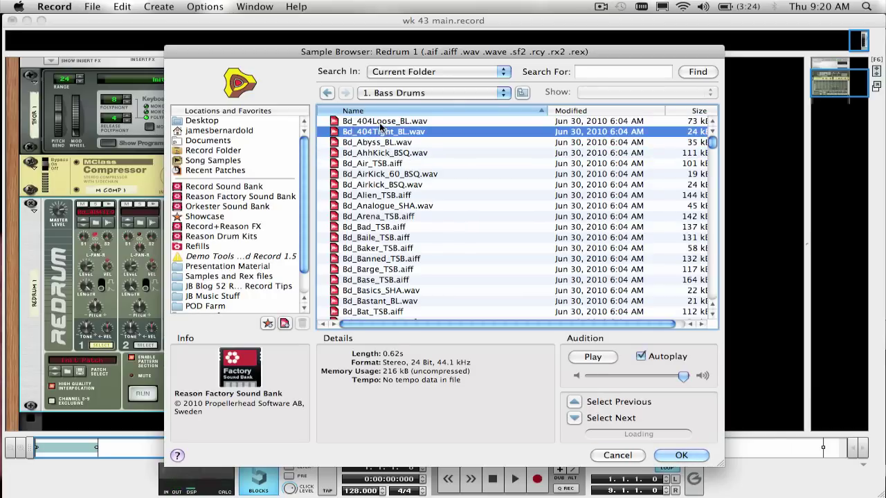
click(379, 122)
click(697, 457)
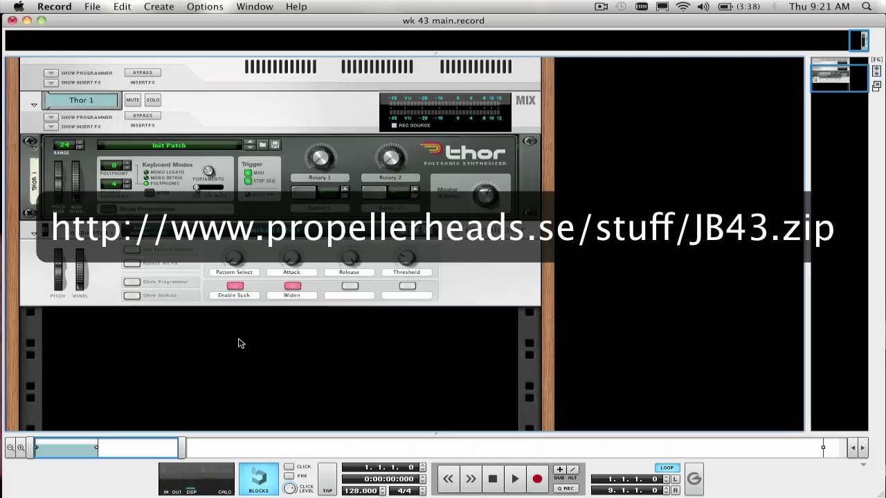
- Show the devices inside the Sidechain Effect Combinator and inspect their front panels, rear cabling and placement below Thor
click(131, 296)
key(Tab)
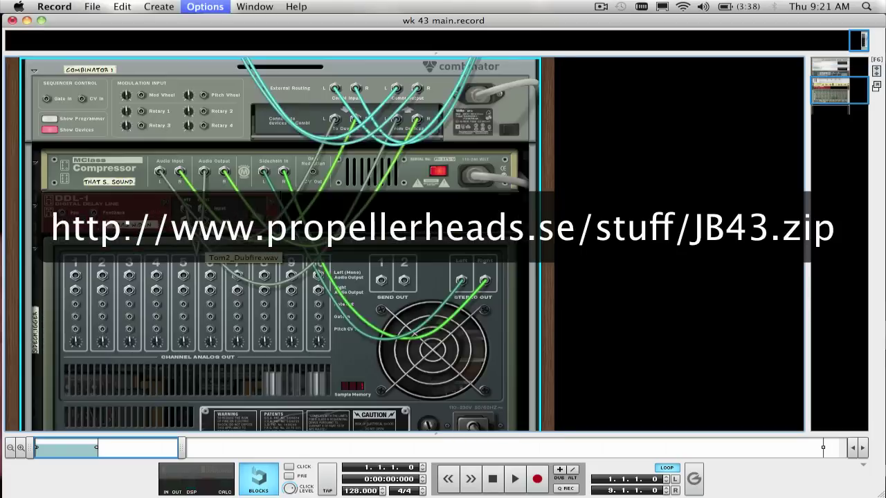
scroll(318, 214, down, 5)
scroll(319, 216, up, 3)
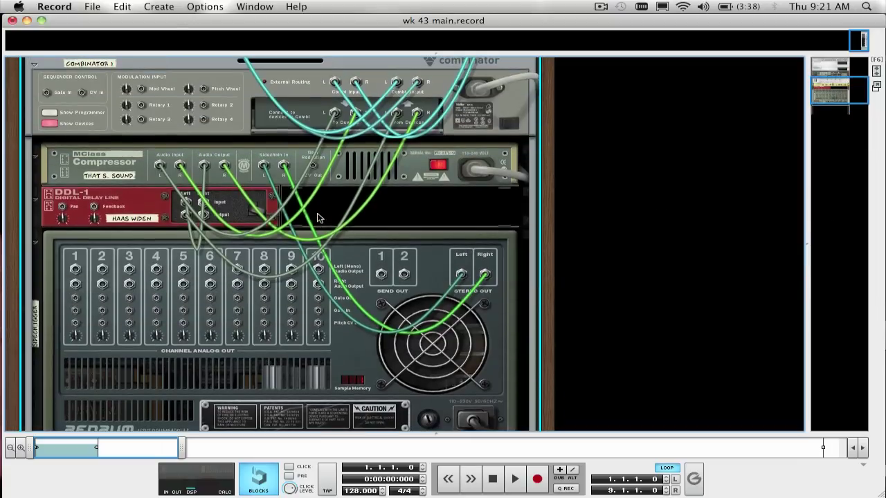
key(Tab)
scroll(318, 218, up, 8)
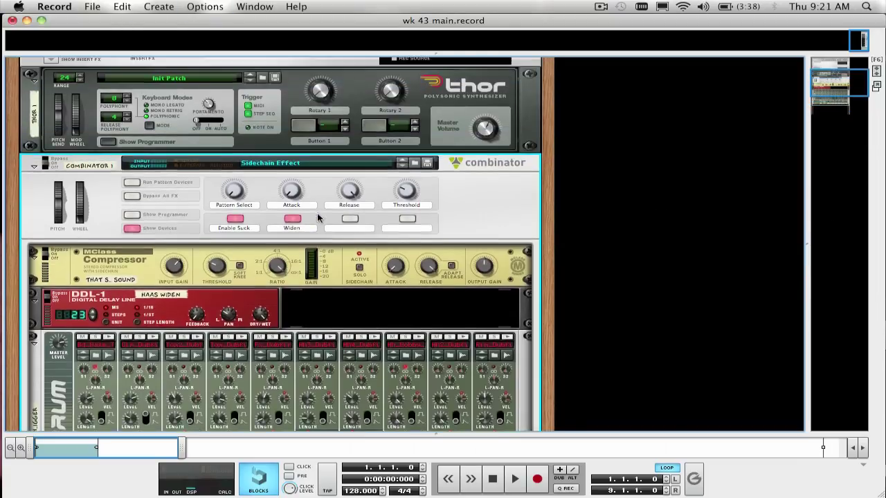
click(433, 199)
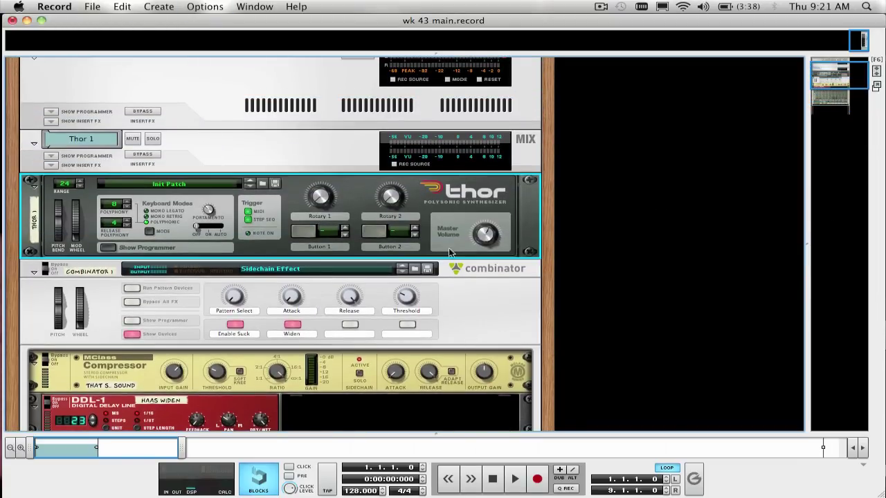
click(461, 287)
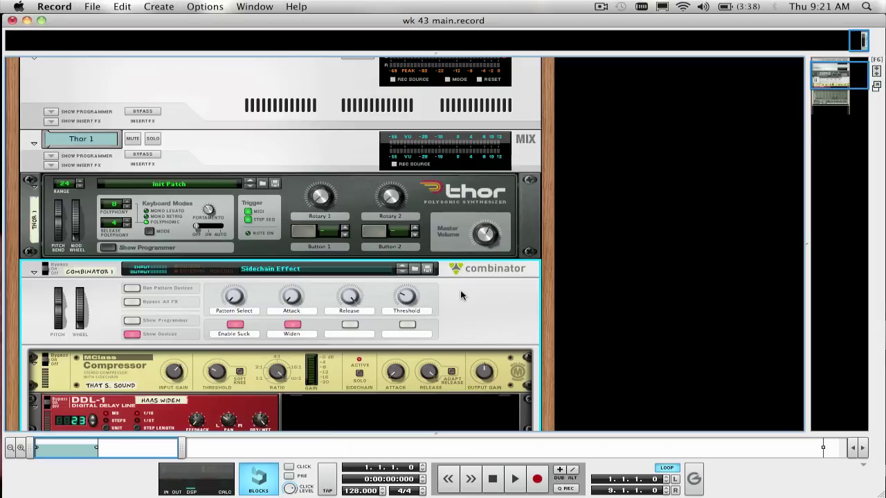
scroll(222, 298, up, 3)
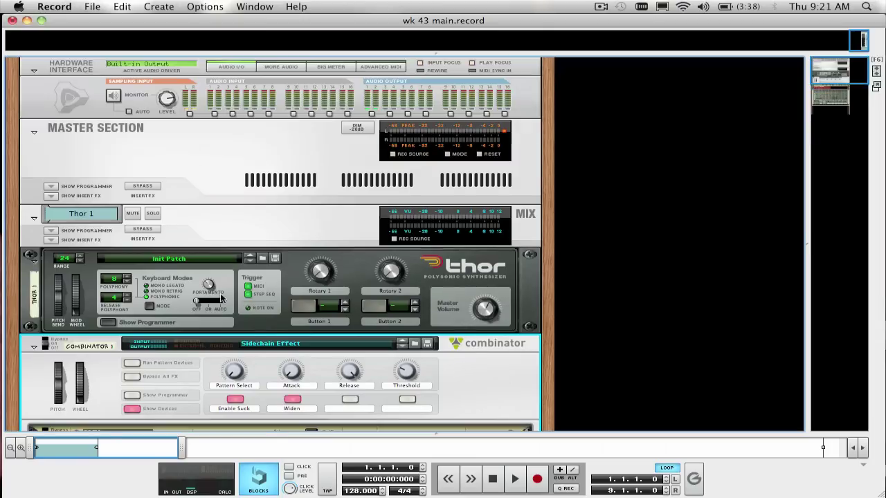
- Load Sidechain Effect.cmb from the Desktop as the insert effect on the Thor 1 mixer channel, and undo the load
scroll(324, 285, down, 5)
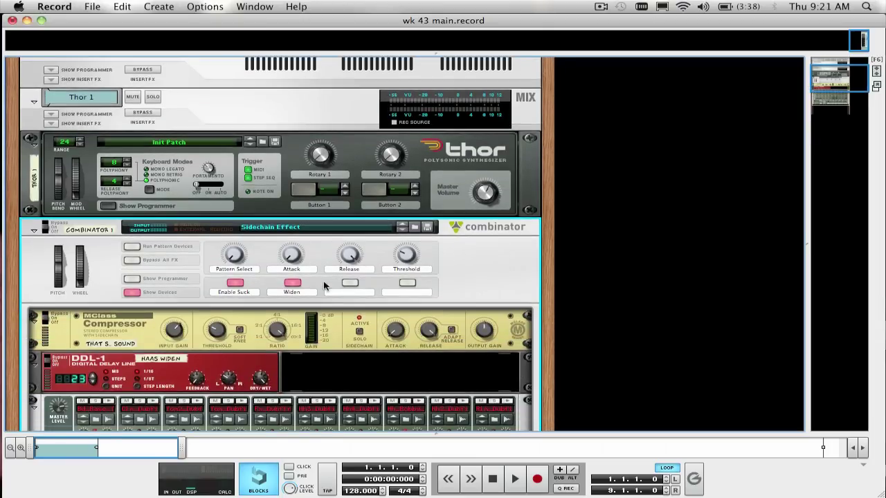
key(F5)
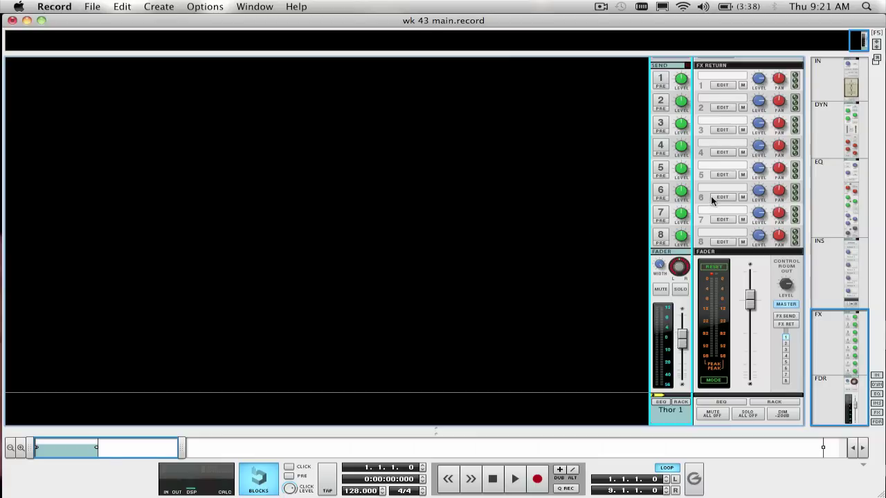
scroll(690, 205, up, 10)
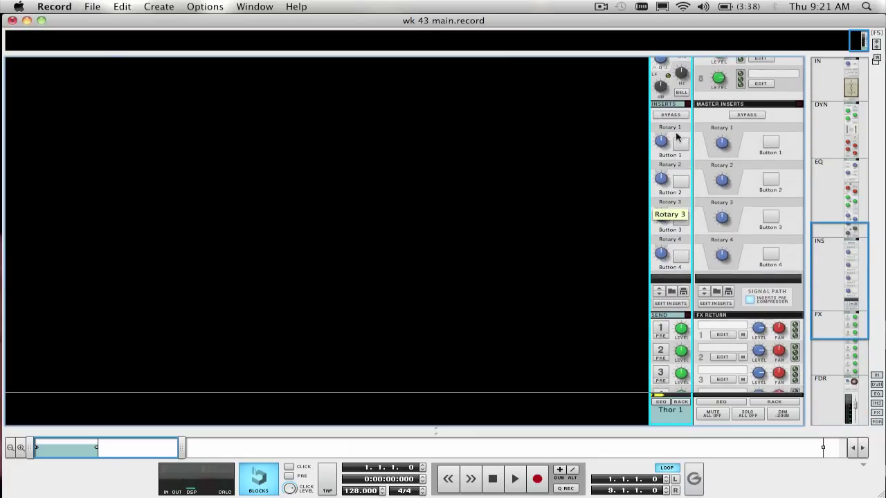
click(670, 291)
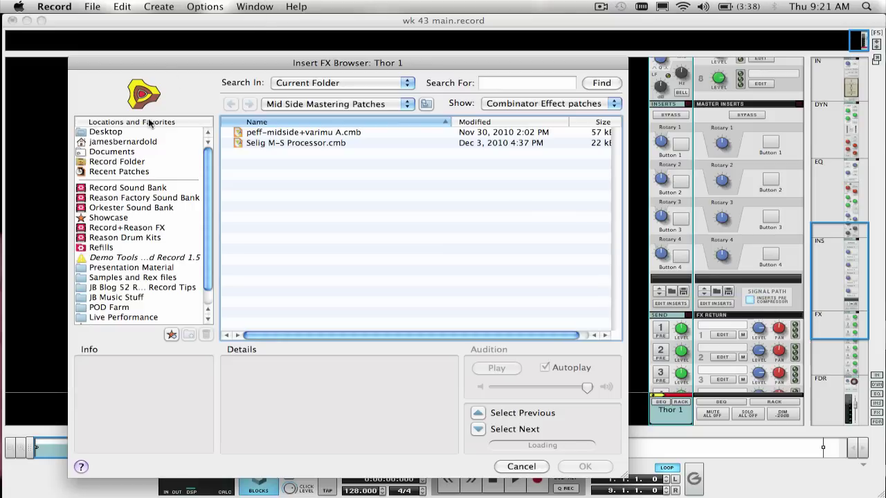
click(101, 131)
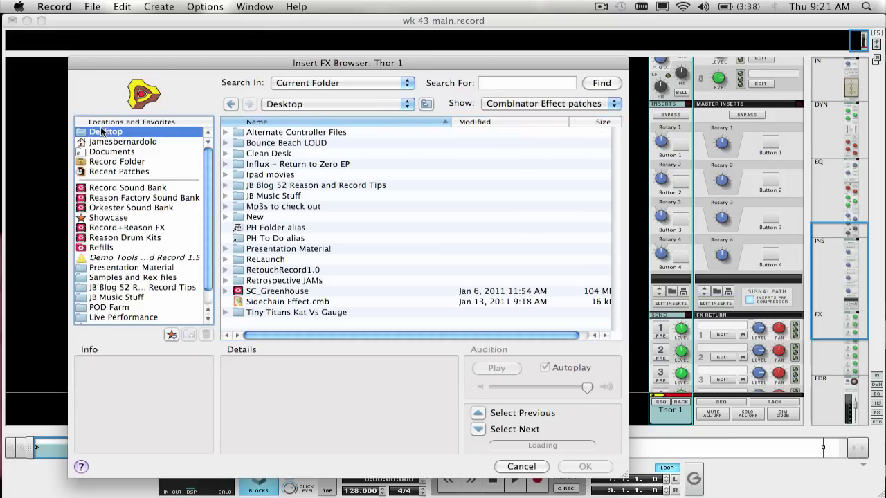
click(273, 302)
click(581, 467)
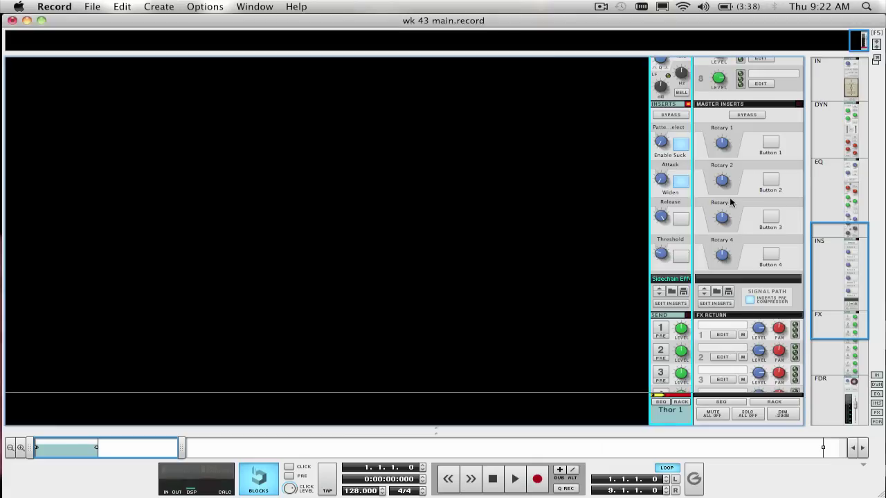
key(super+z)
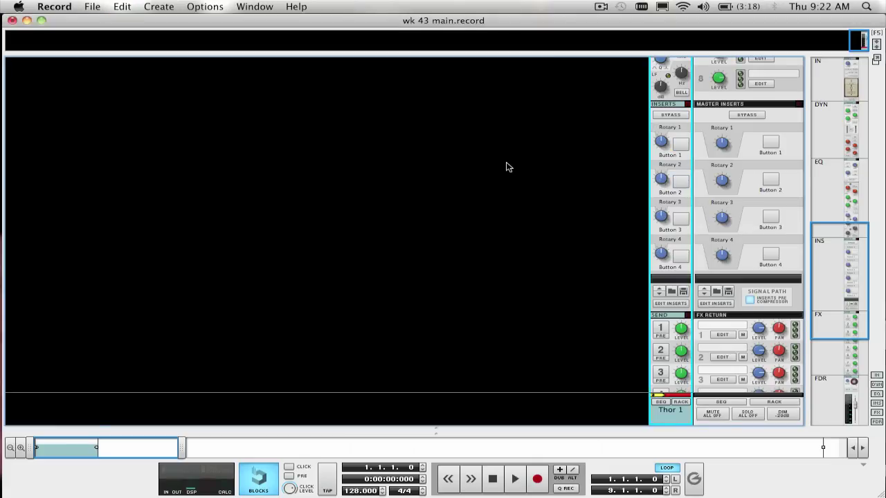
- Return to the rack, briefly run the Sidechain Effect Combinator's pattern devices on their own, and start song playback
key(F6)
scroll(320, 173, down, 5)
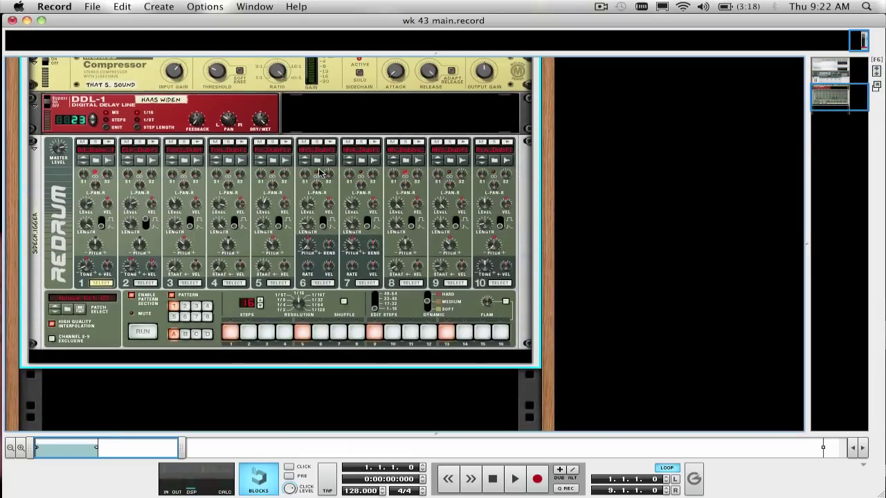
scroll(136, 342, up, 5)
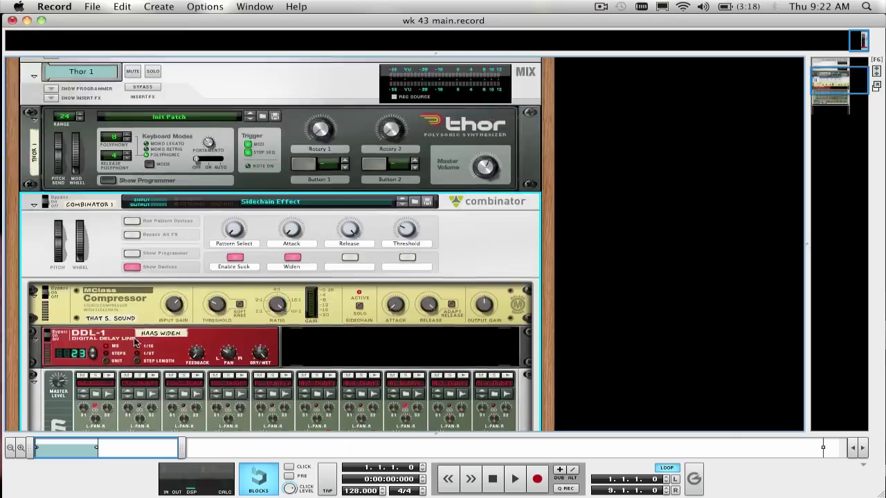
click(131, 229)
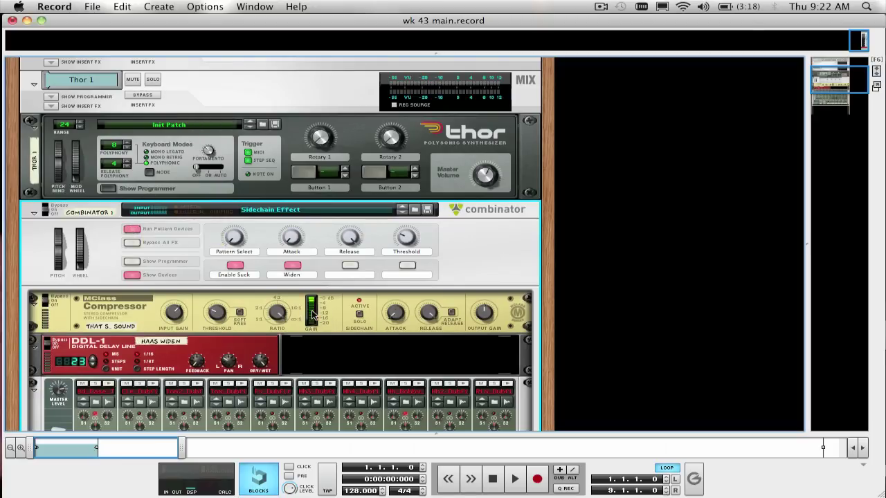
click(130, 231)
click(515, 479)
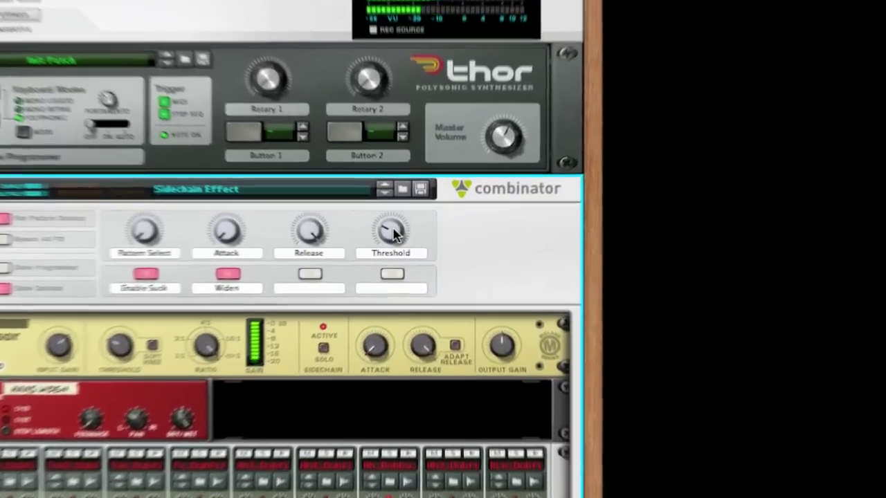
- Raise the Combinator's Threshold rotary to 127 during playback, and turn it down to its minimum
mouse_move(407, 235)
drag(374, 220, 379, 111)
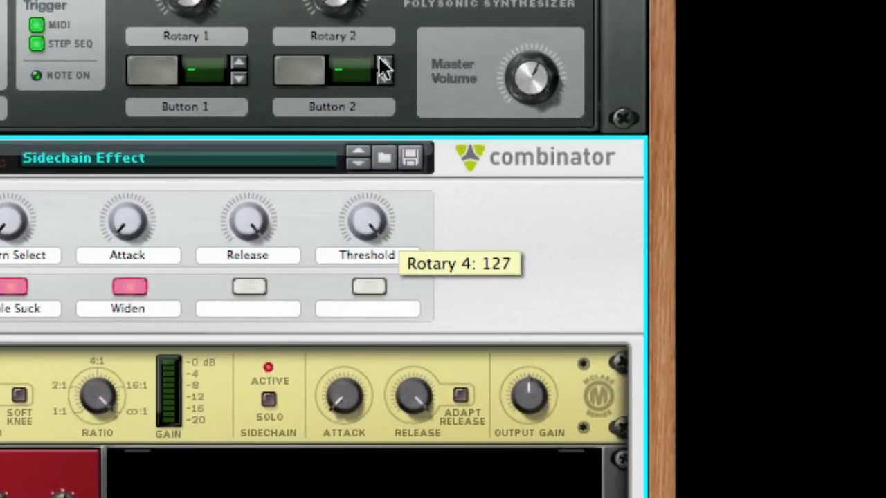
drag(379, 76, 364, 275)
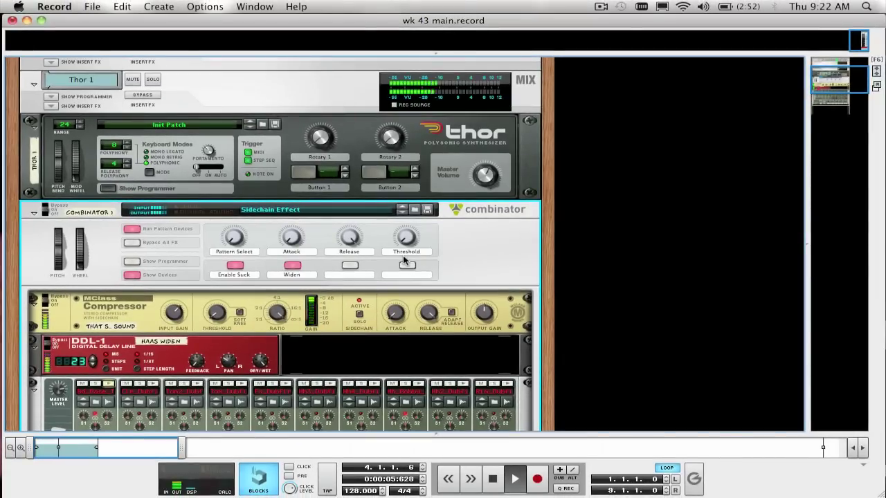